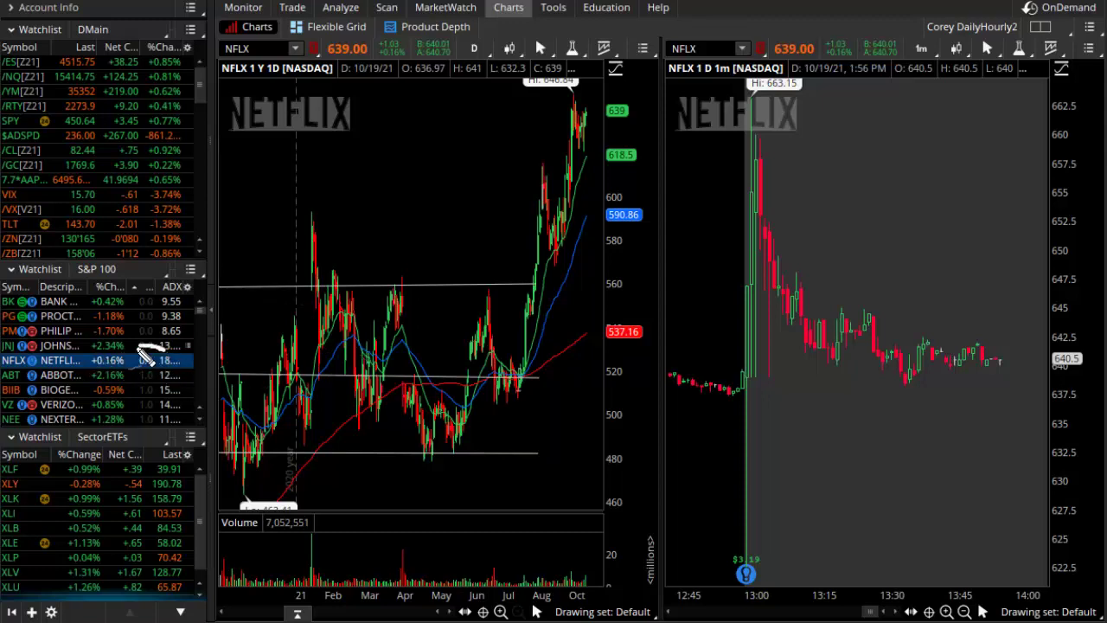
Mark NFLX in the watchlist, resistance near 560, support near 480 and the 13:00 earnings jump, then erase them
left_click_drag(145, 353, 149, 382)
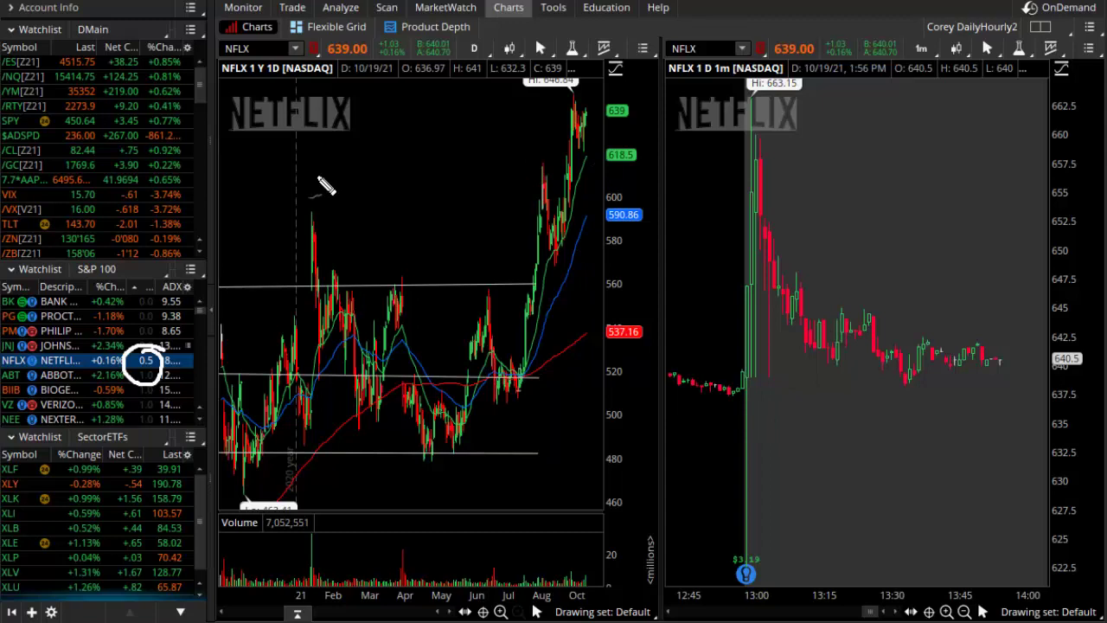
left_click_drag(224, 288, 503, 286)
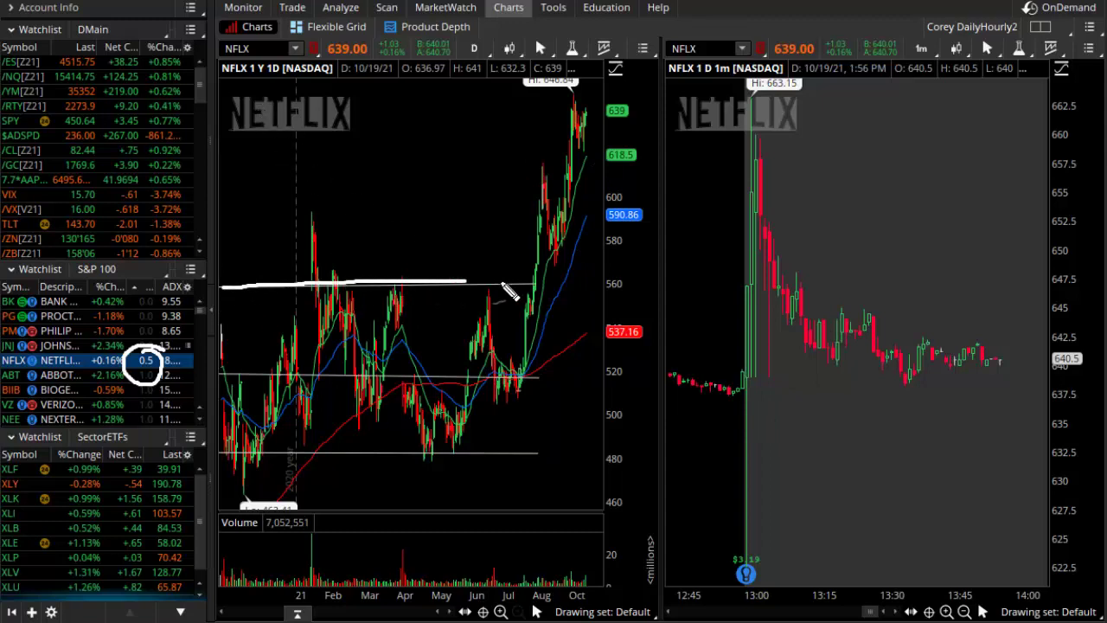
left_click_drag(378, 451, 554, 450)
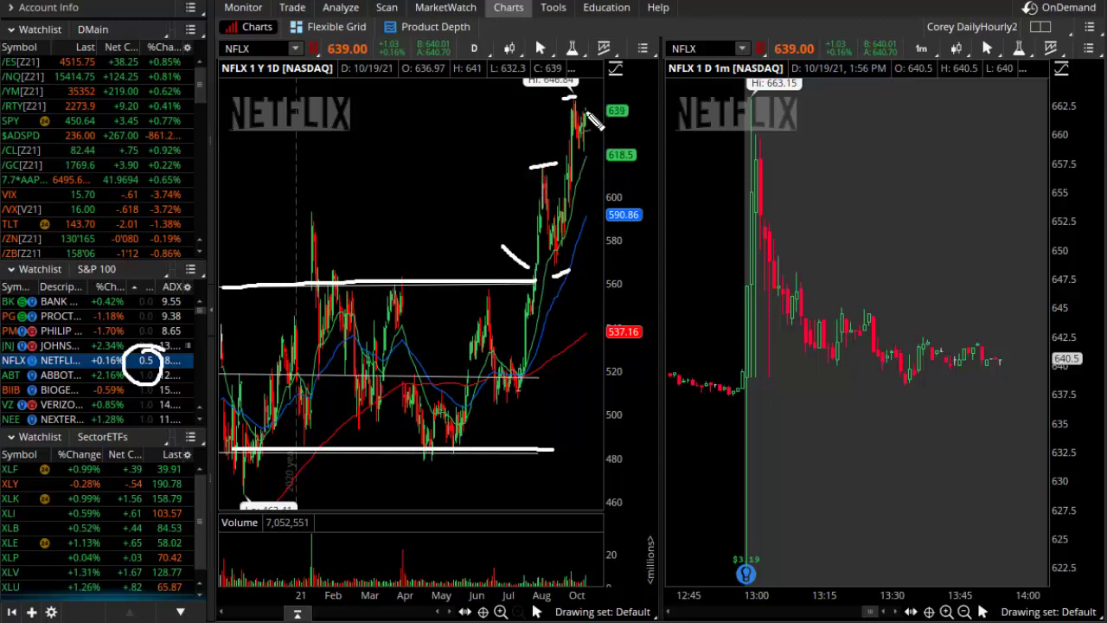
left_click_drag(761, 403, 776, 378)
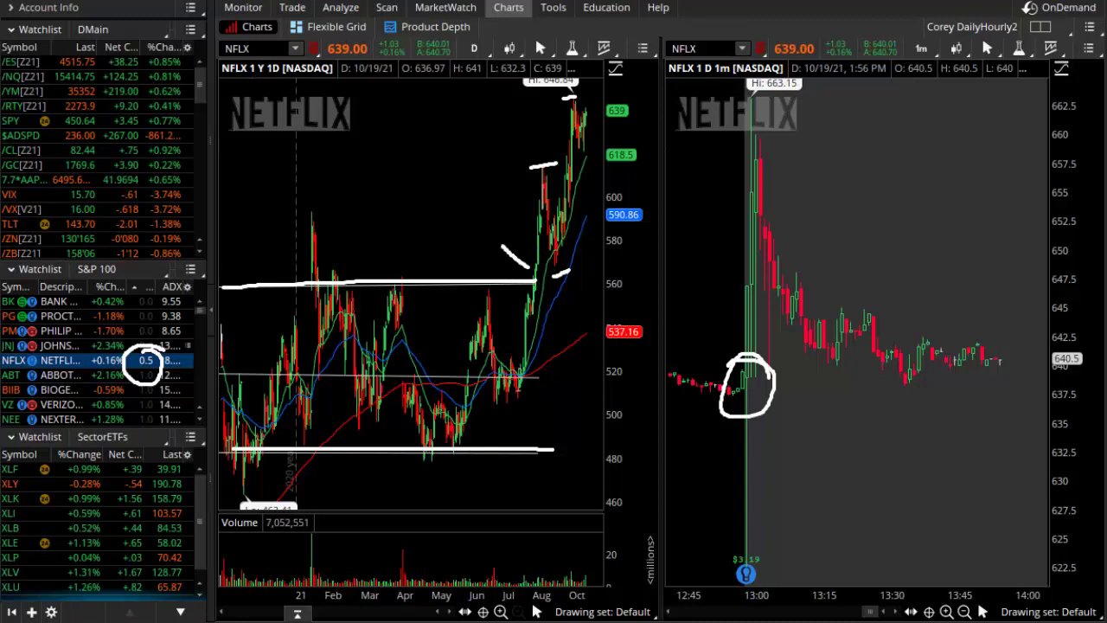
key("e")
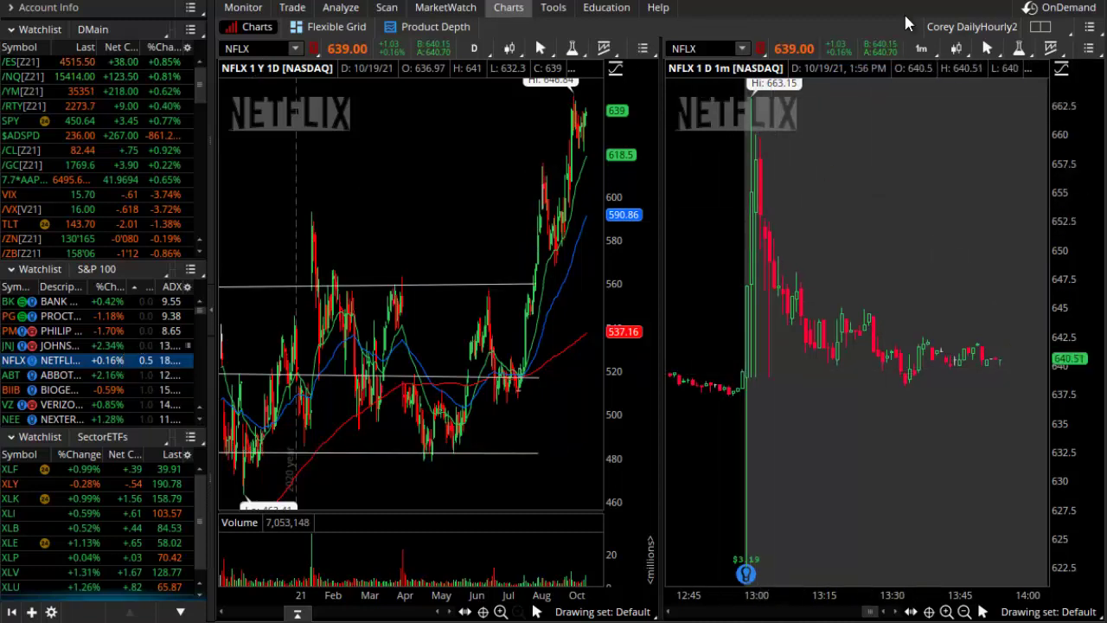
Maximize the 1-minute chart cell, then review the Options and Equities chart settings and confirm
right_click(716, 248)
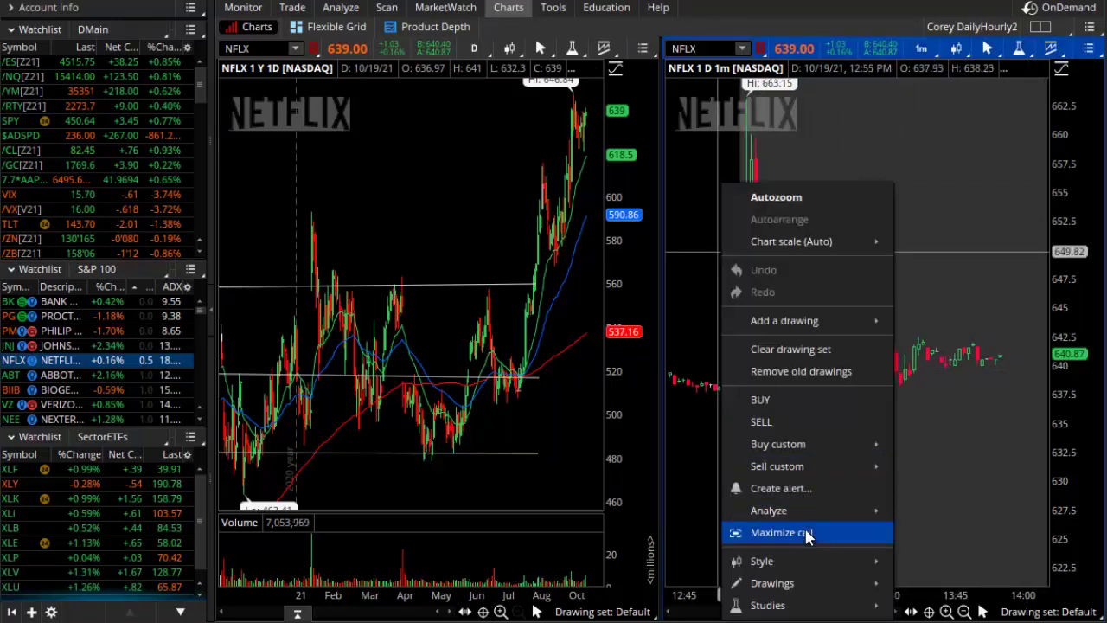
left_click(803, 532)
left_click(737, 48)
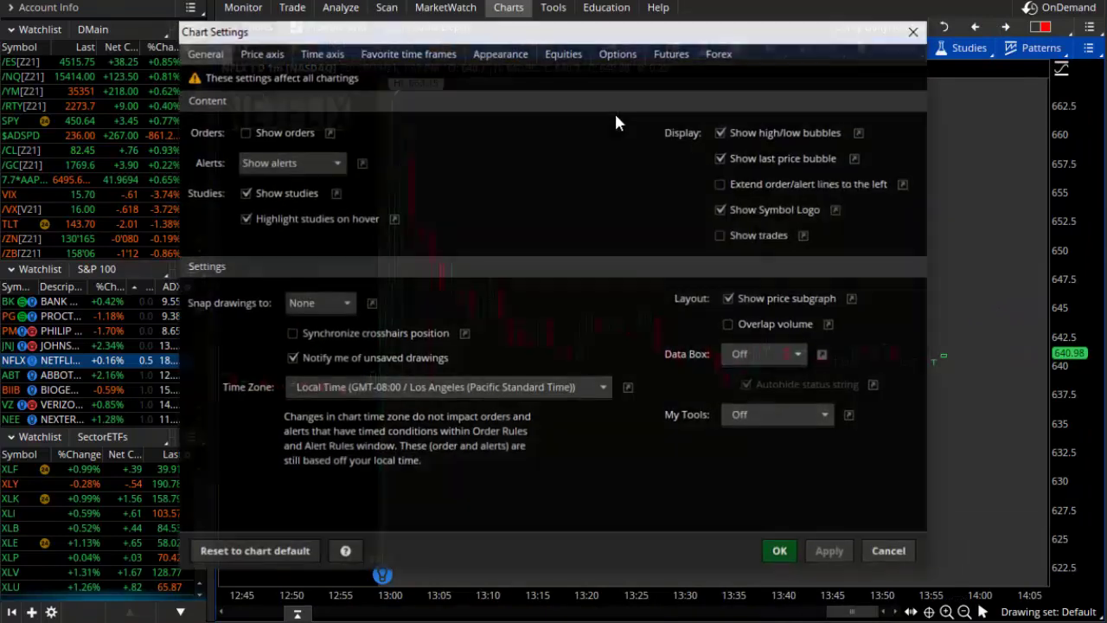
left_click(632, 51)
left_click(571, 51)
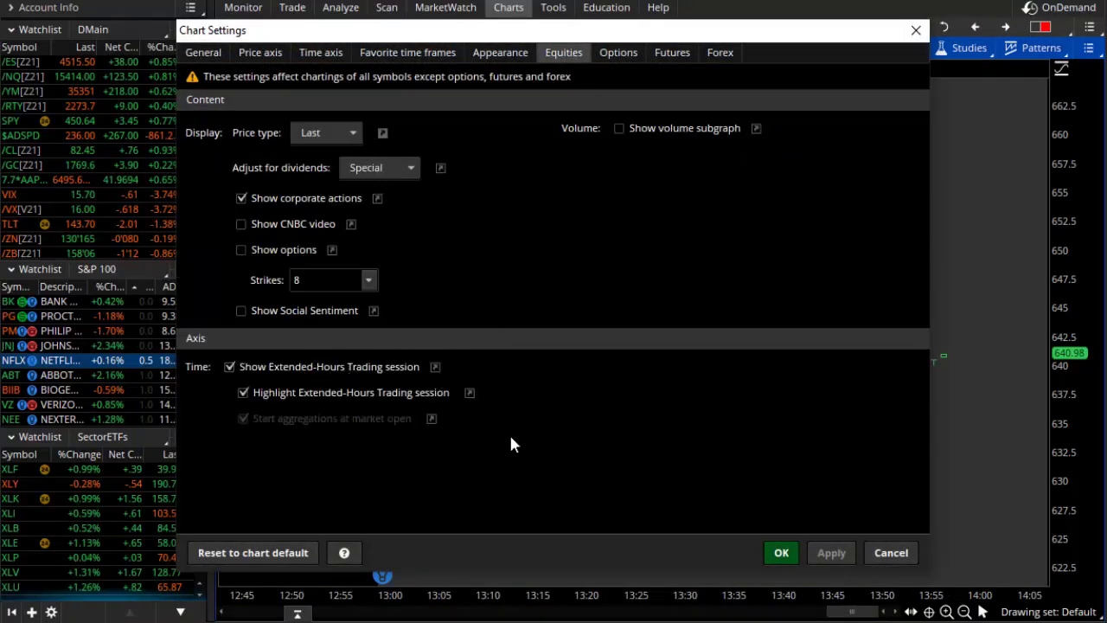
left_click(781, 553)
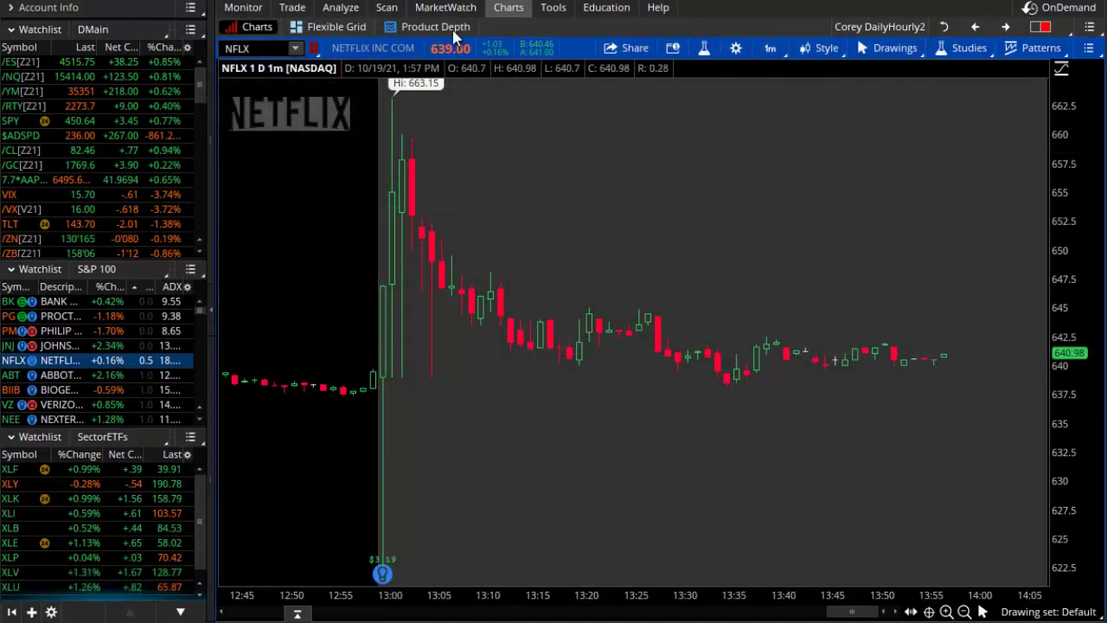
Add a Live News sidebar gadget for NFLX and scroll through its Q3 earnings headlines
mouse_move(445, 9)
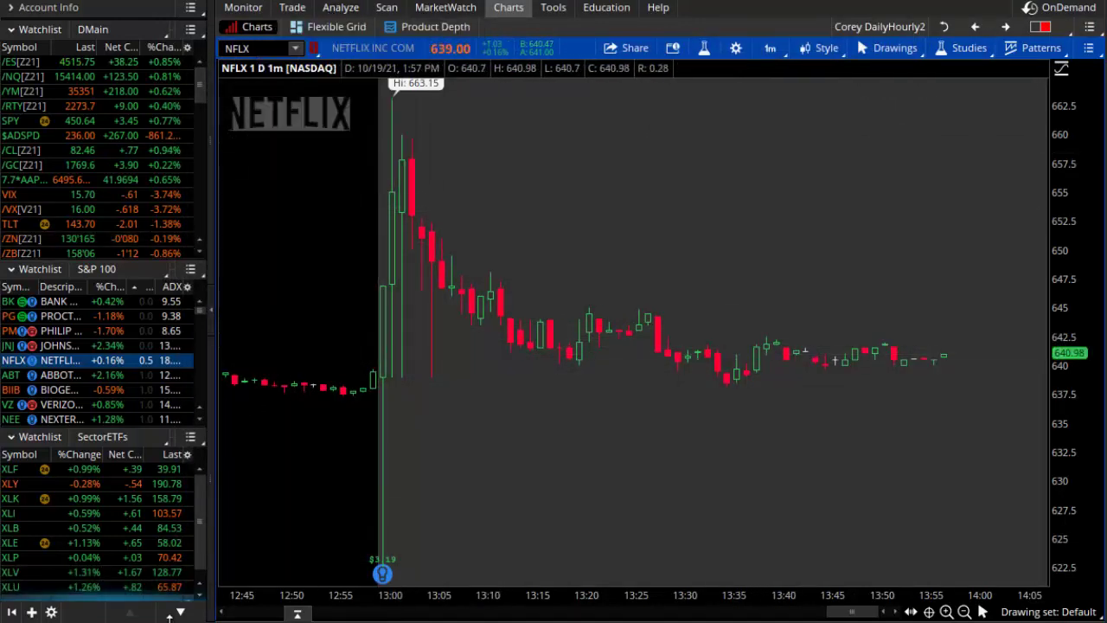
left_click(32, 611)
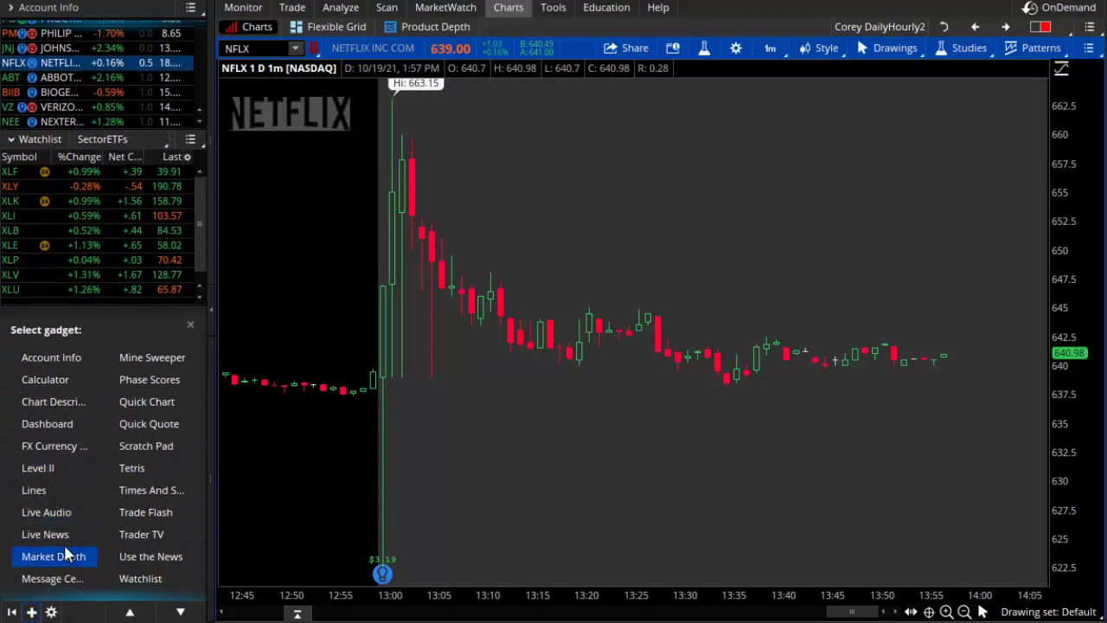
left_click(63, 534)
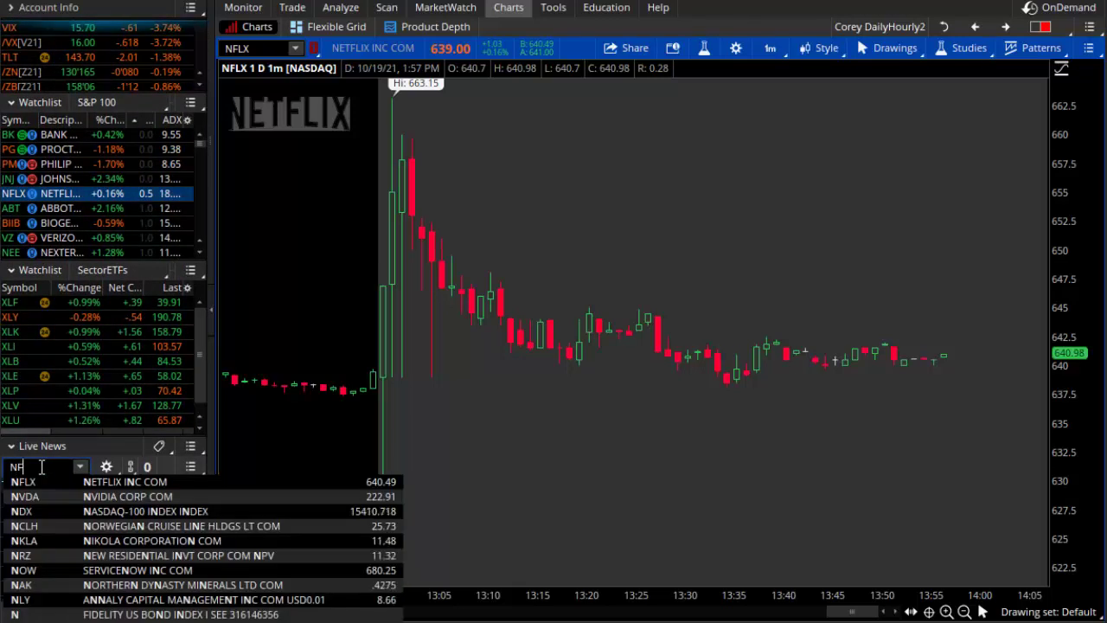
type("LX")
key("Return")
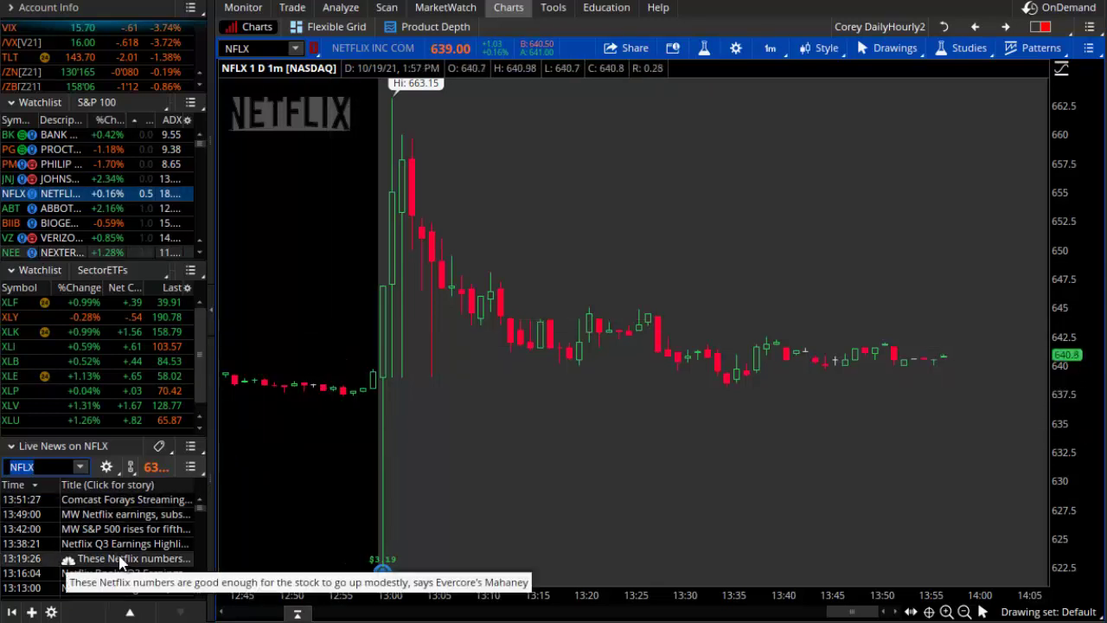
scroll(121, 554, "down", 5)
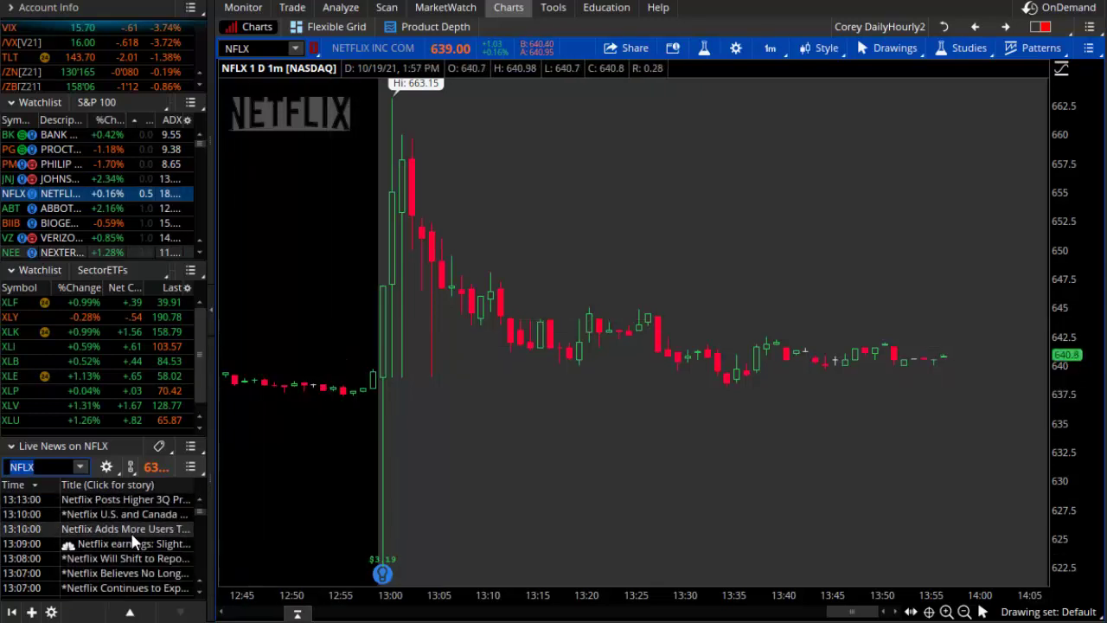
scroll(143, 562, "up", 1)
scroll(148, 574, "down", 2)
scroll(148, 573, "down", 3)
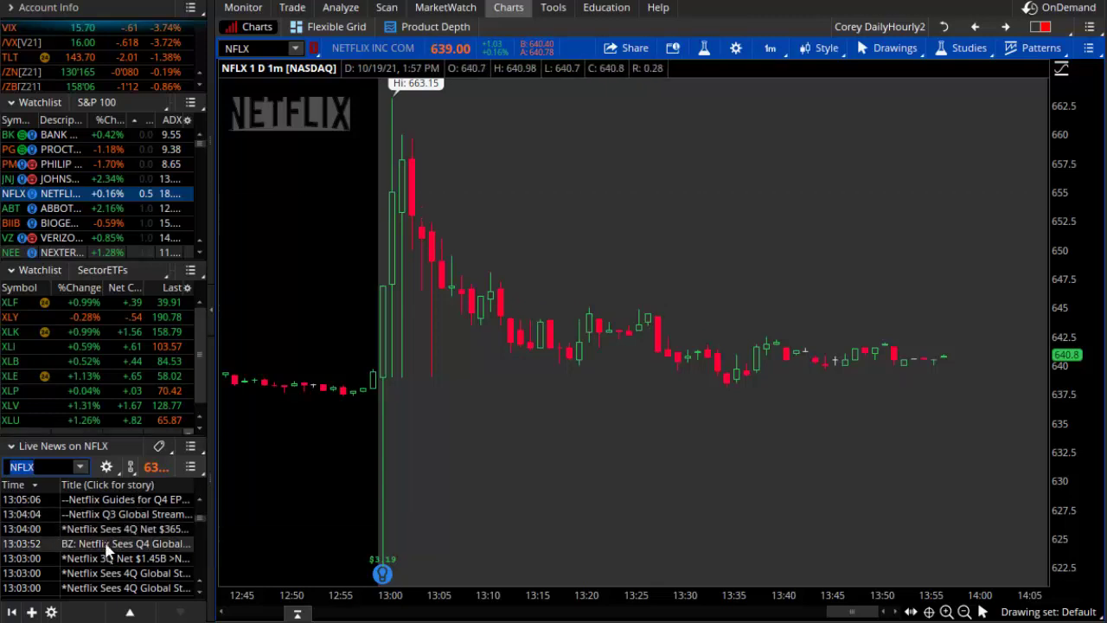
left_click(350, 10)
Replace AMZN with NFLX on the Earnings page and review its quarterly EPS chart
left_click(281, 48)
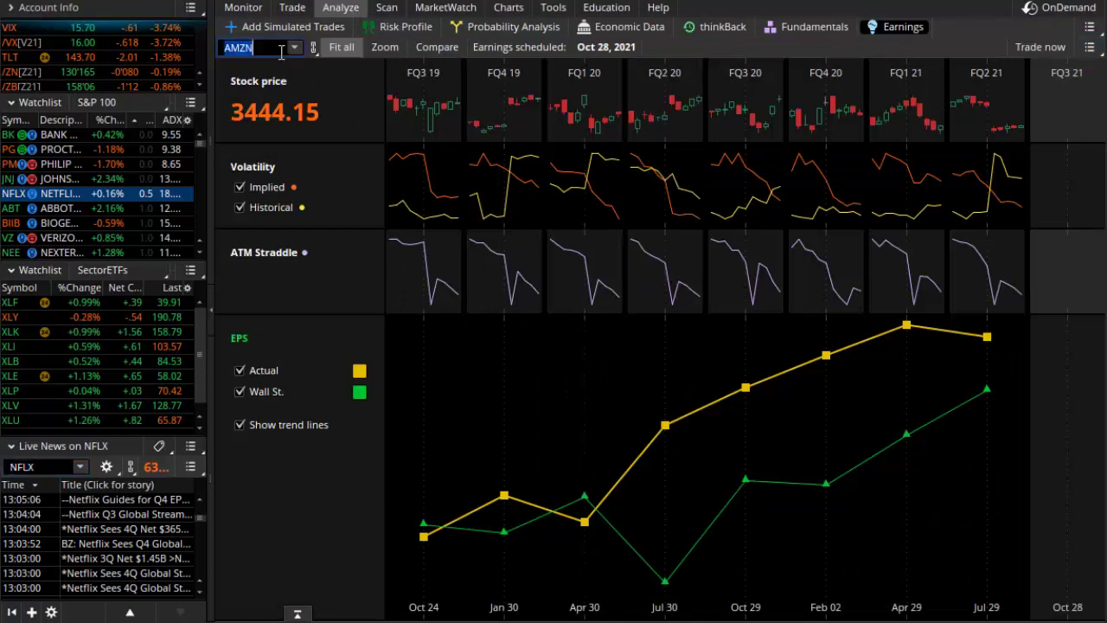
type("N")
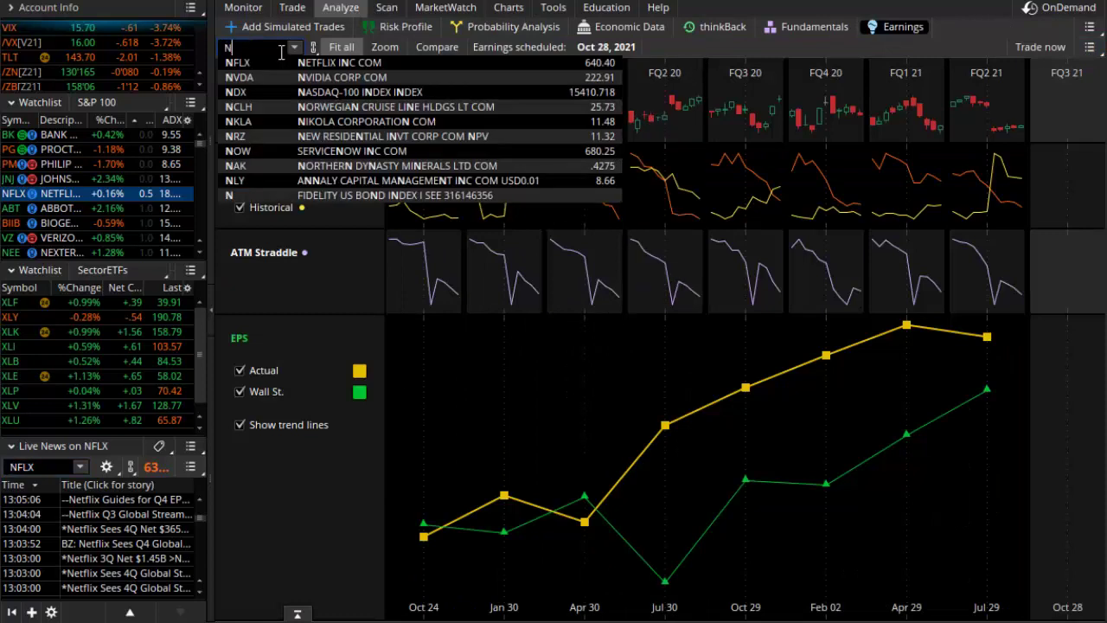
type("FLX")
key("Return")
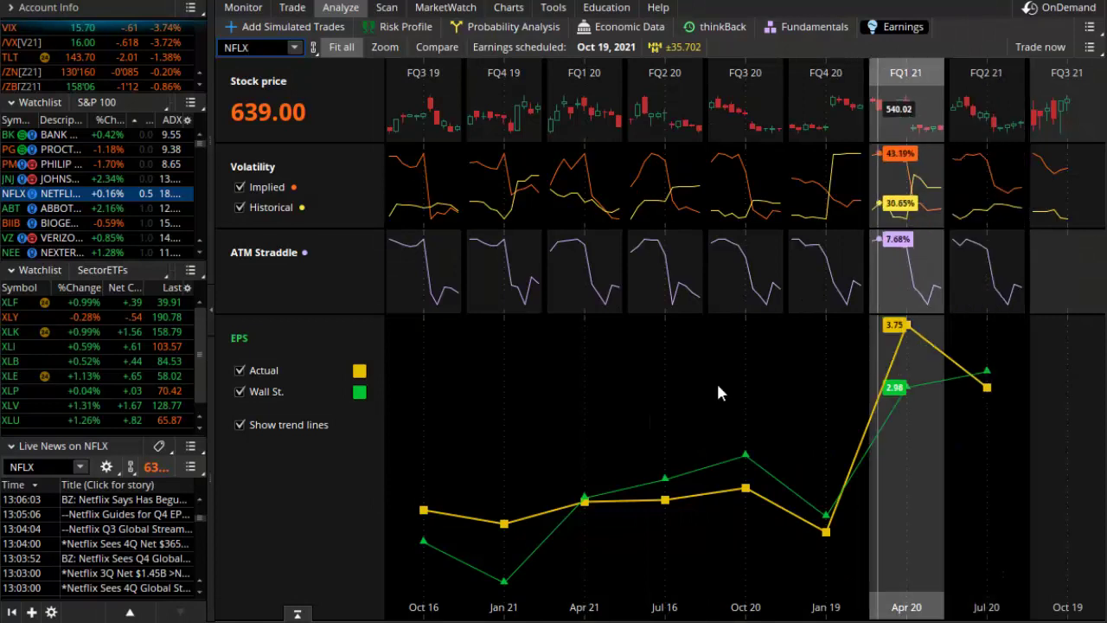
scroll(135, 586, "up", 5)
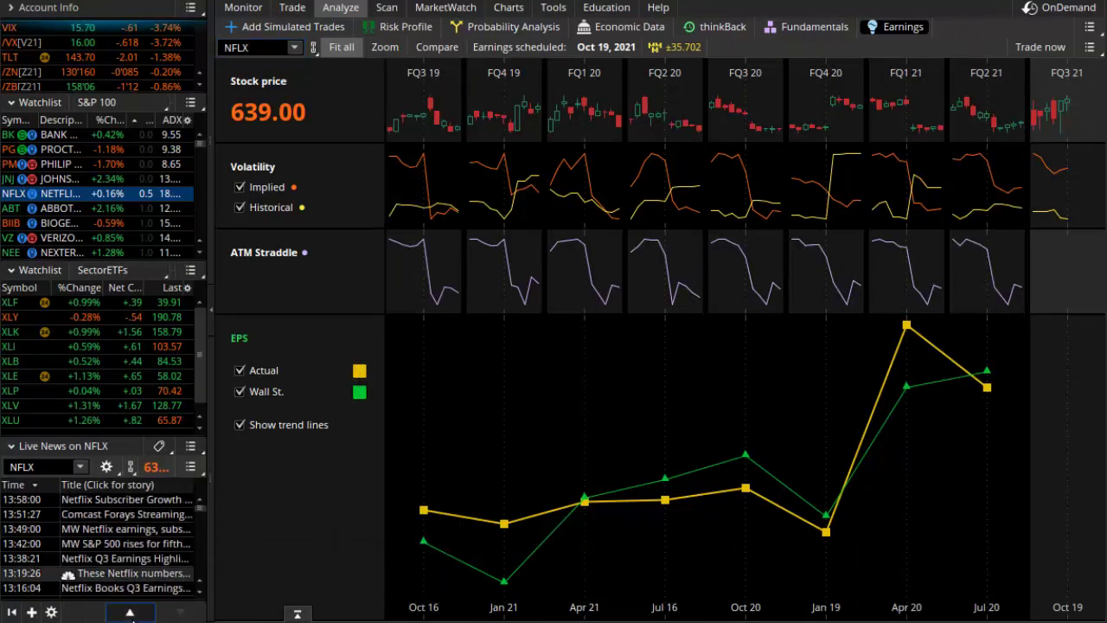
scroll(132, 616, "up", 3)
scroll(131, 616, "up", 1)
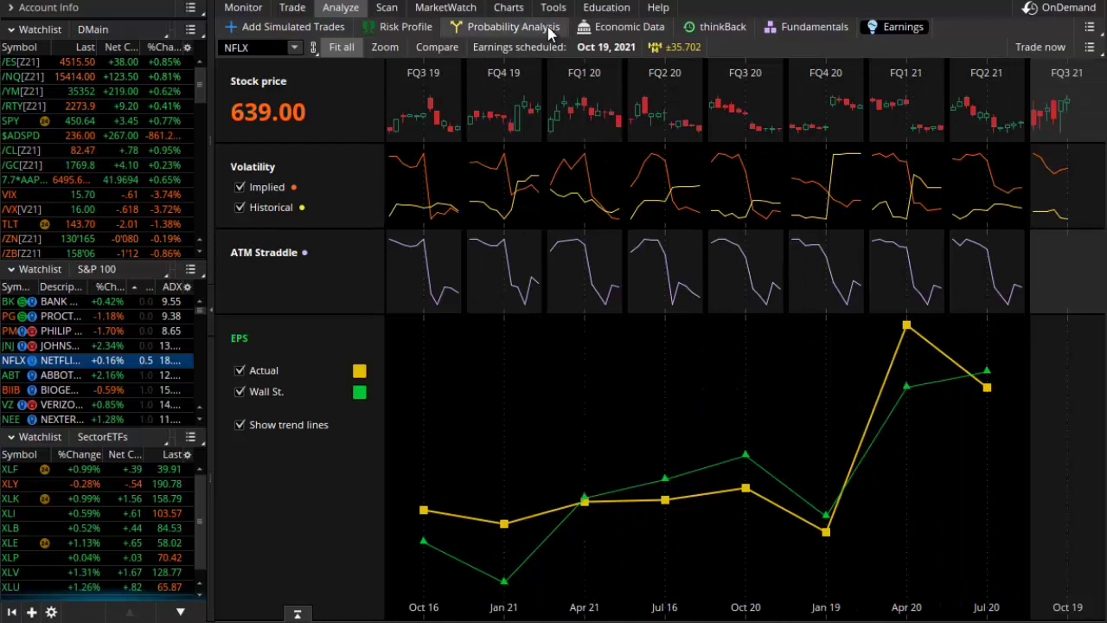
Return to the NFLX 1-minute chart and zoom out to about two days of bars
left_click(509, 7)
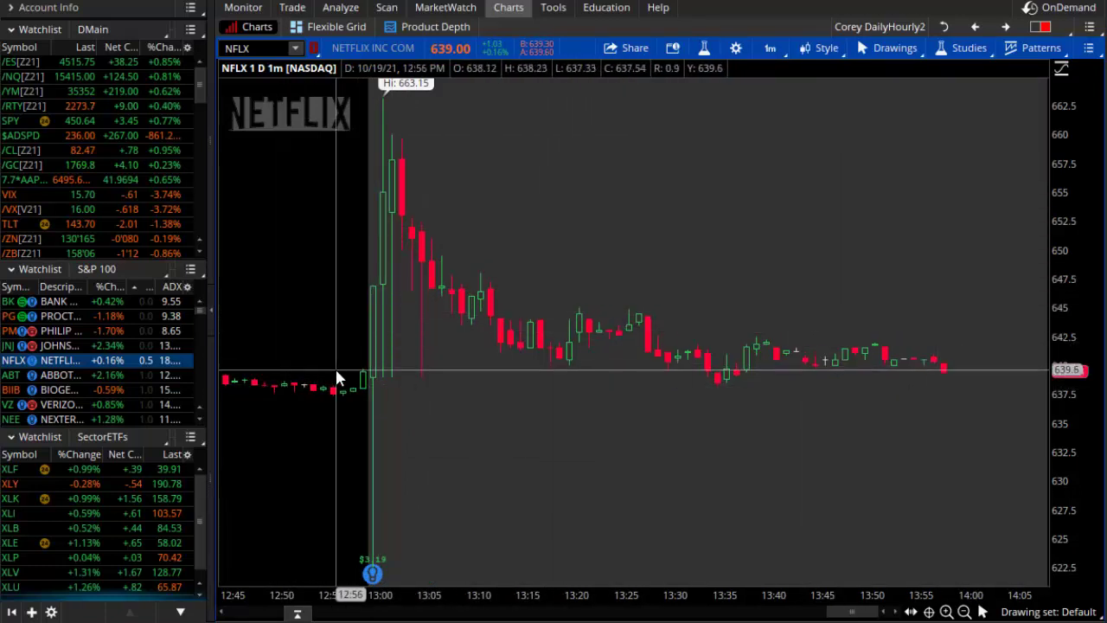
scroll(325, 344, "down", 10)
Switch to the DailyHourly2 chart grid and view BK and PG in both charts
left_click(1041, 26)
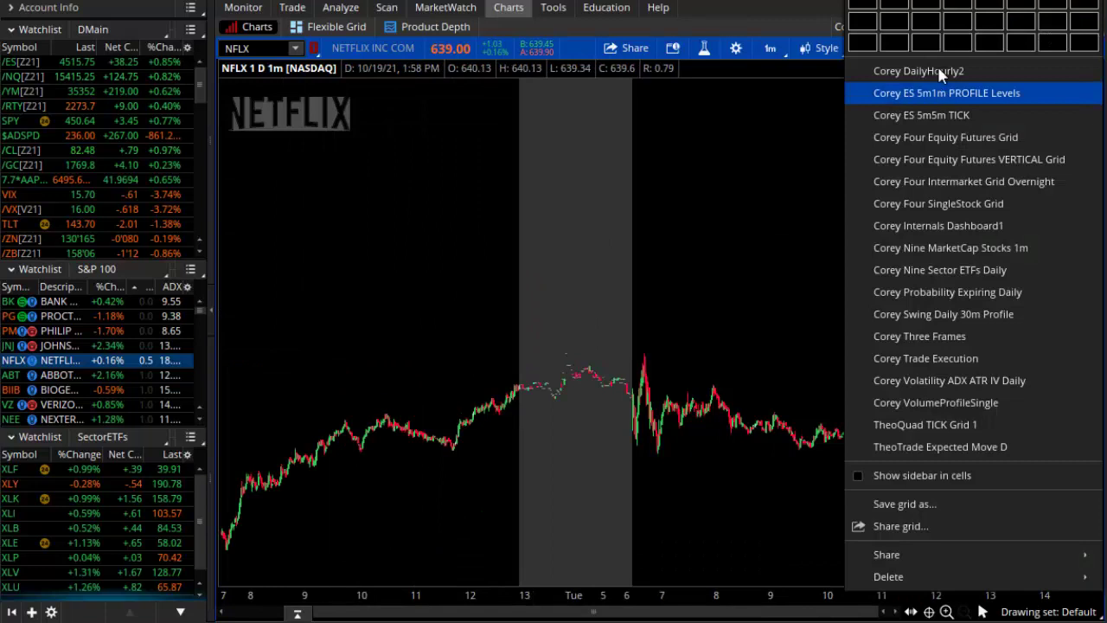
left_click(939, 69)
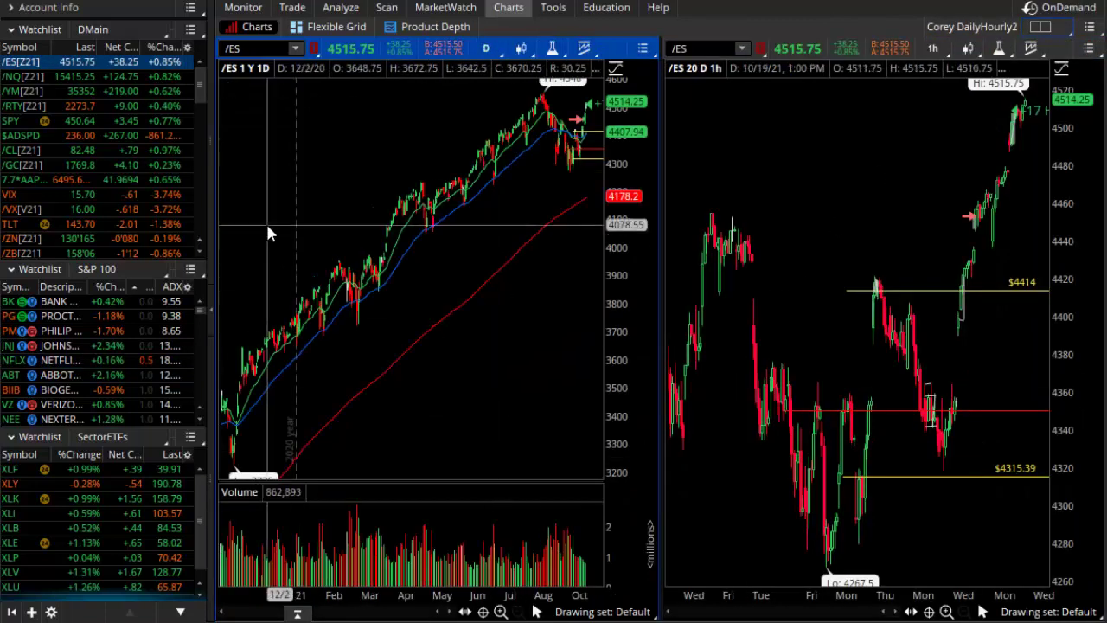
left_click(114, 305)
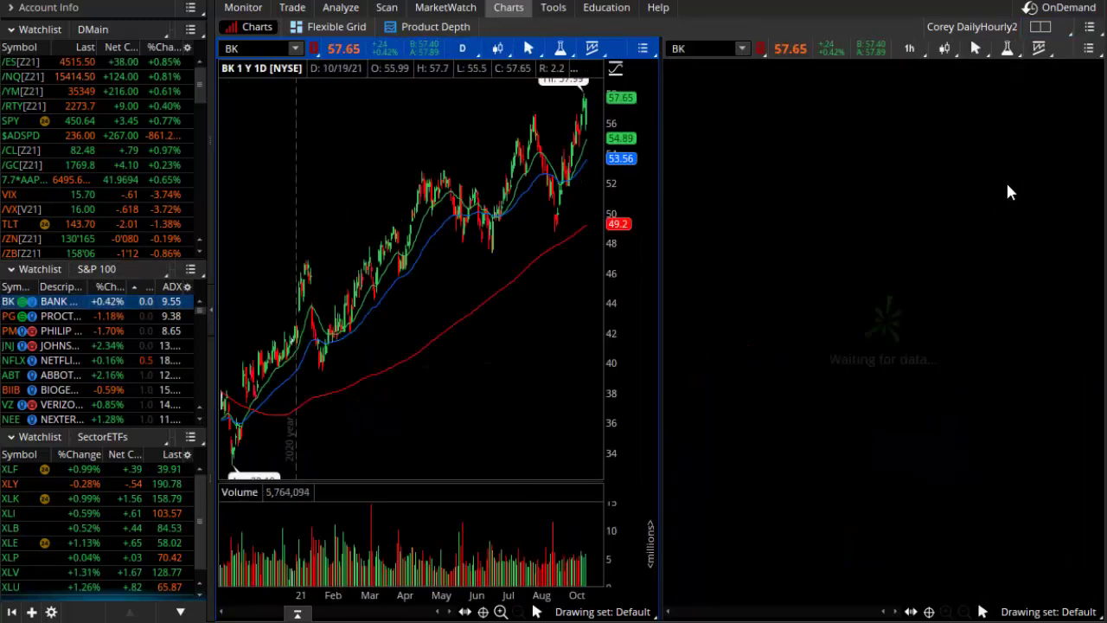
scroll(963, 202, "up", 5)
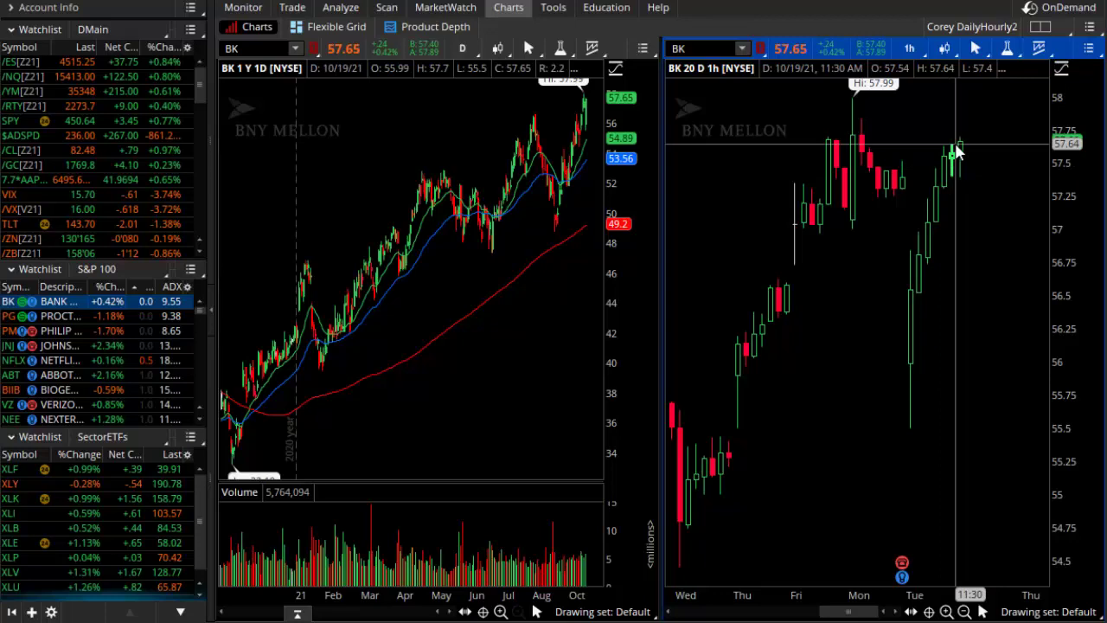
left_click(18, 318)
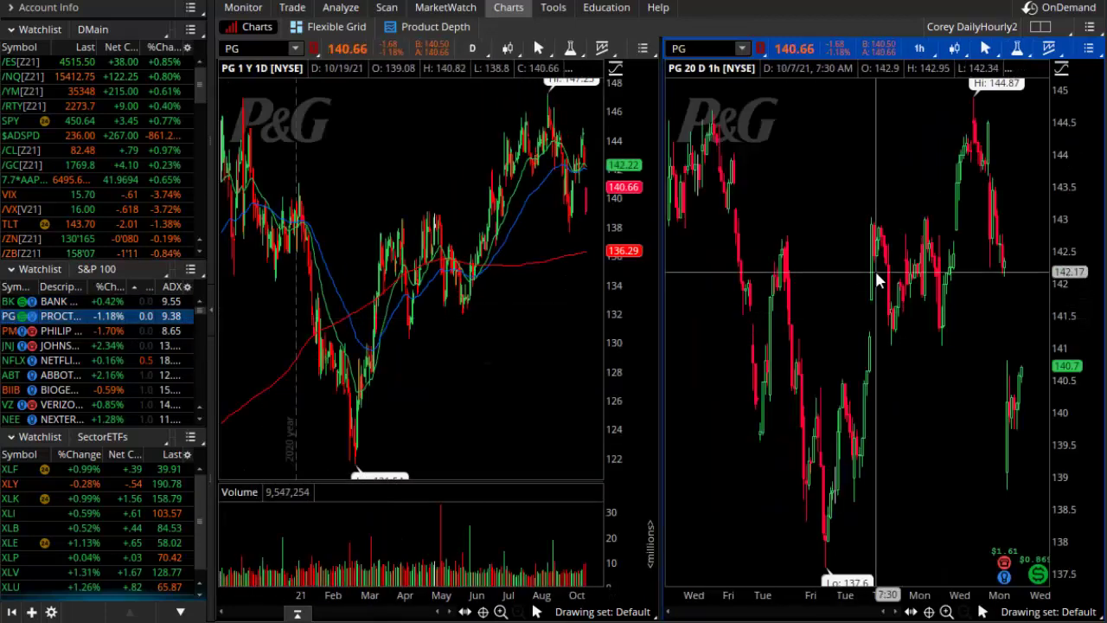
scroll(432, 142, "up", 5)
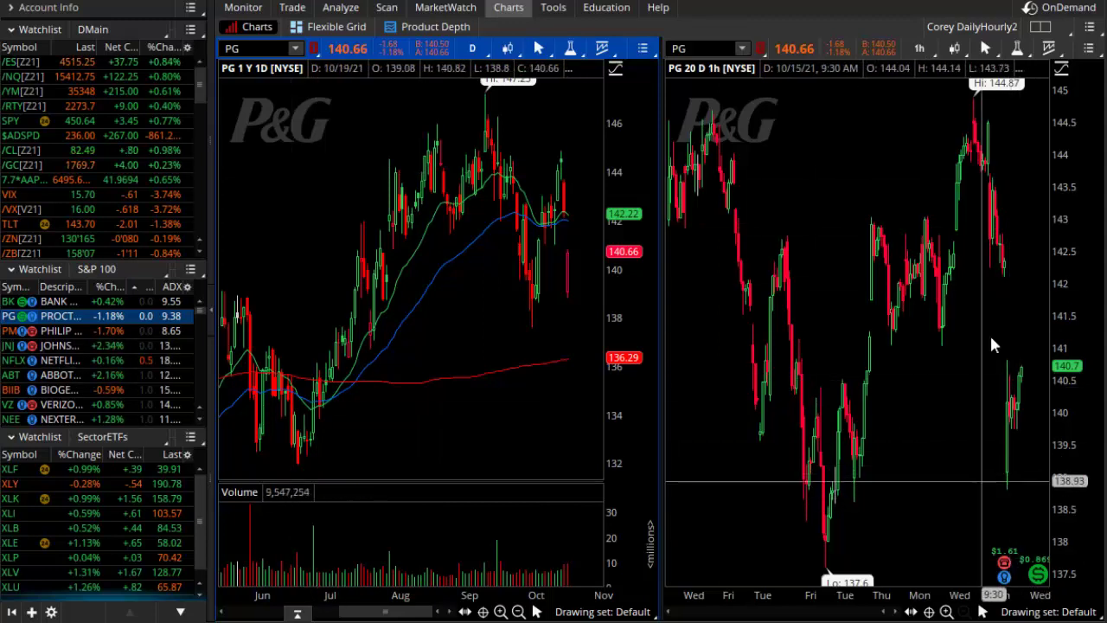
View PM and JNJ with daily charts zoomed to recent months, then return both charts to NFLX
left_click(26, 338)
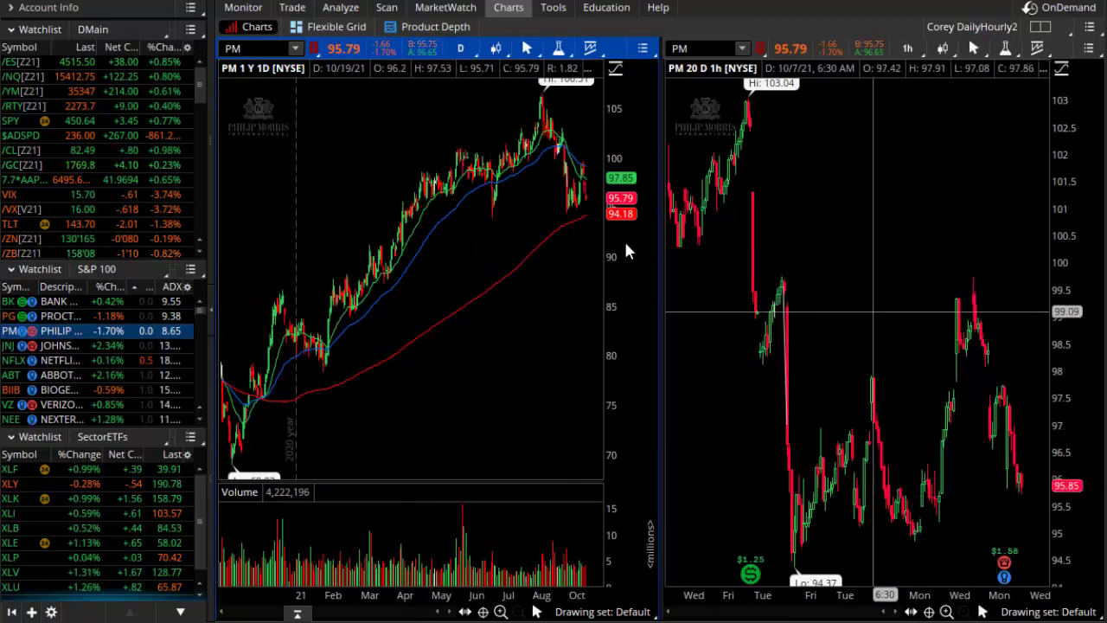
left_click_drag(403, 173, 665, 161)
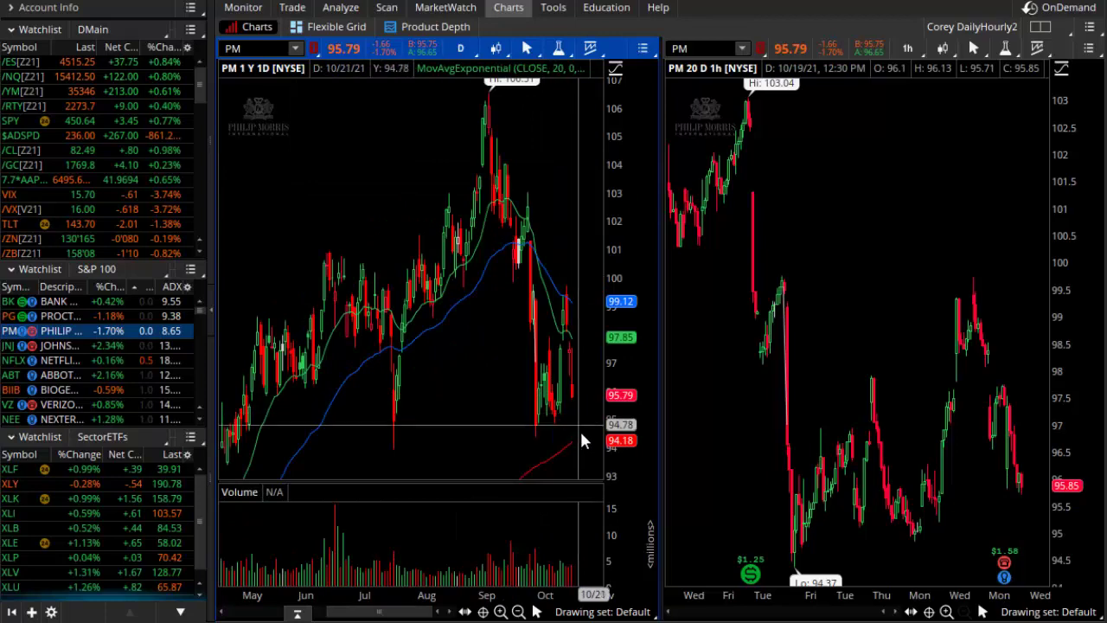
left_click(7, 348)
left_click_drag(467, 259, 603, 260)
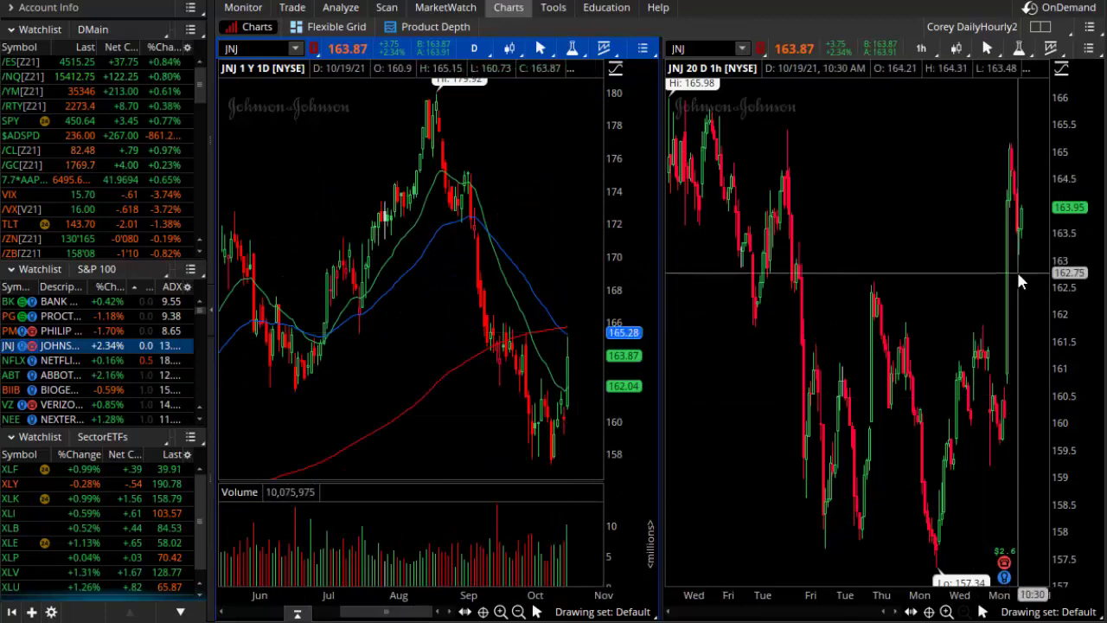
left_click(13, 360)
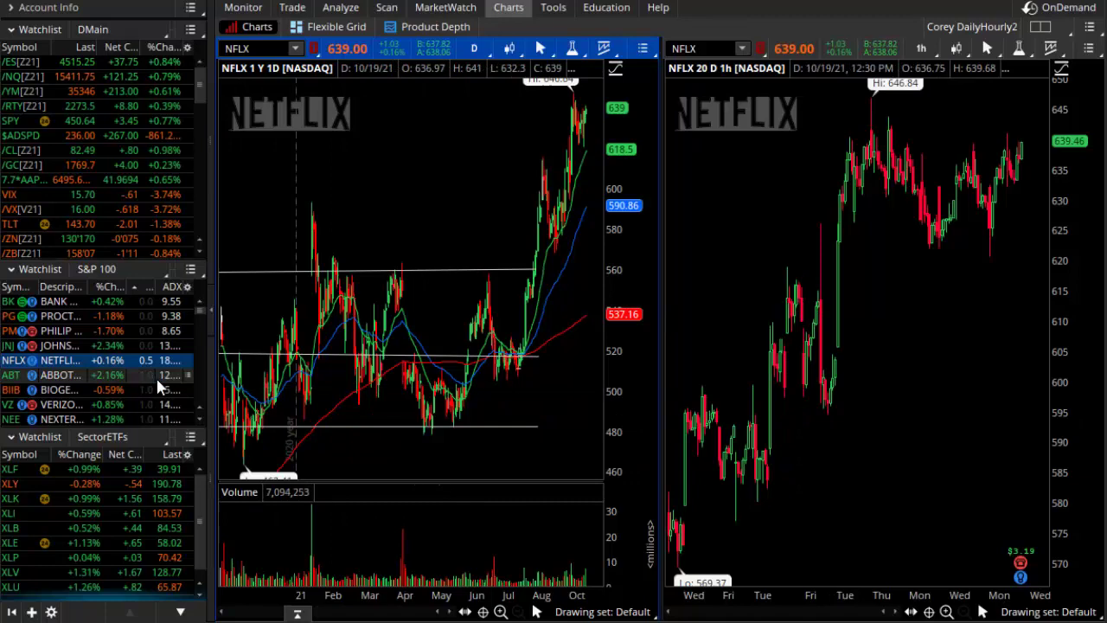
scroll(156, 374, "down", 3)
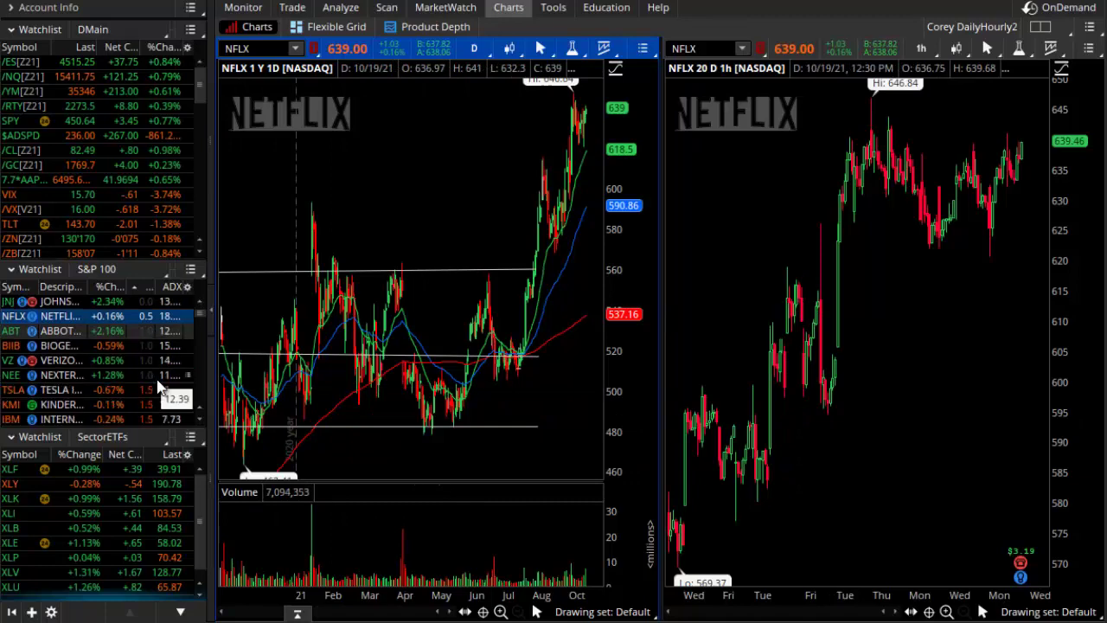
Detach the S&P 100 watchlist into a large floating window and open its column Customize settings
left_click(190, 269)
left_click(173, 296)
left_click_drag(234, 274, 326, 71)
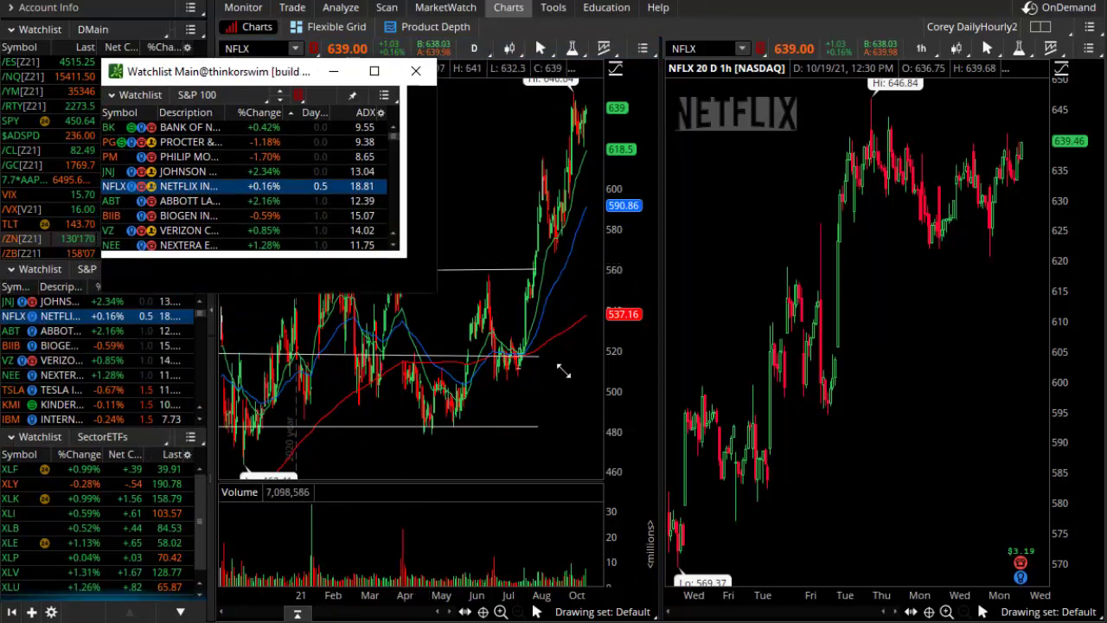
left_click_drag(564, 371, 874, 519)
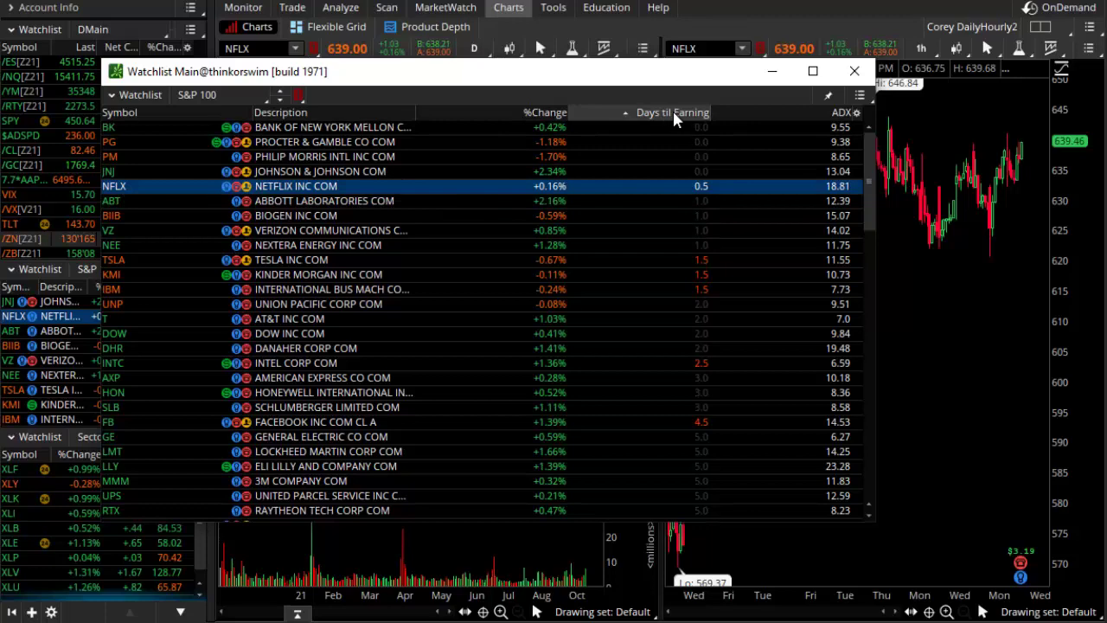
left_click(856, 112)
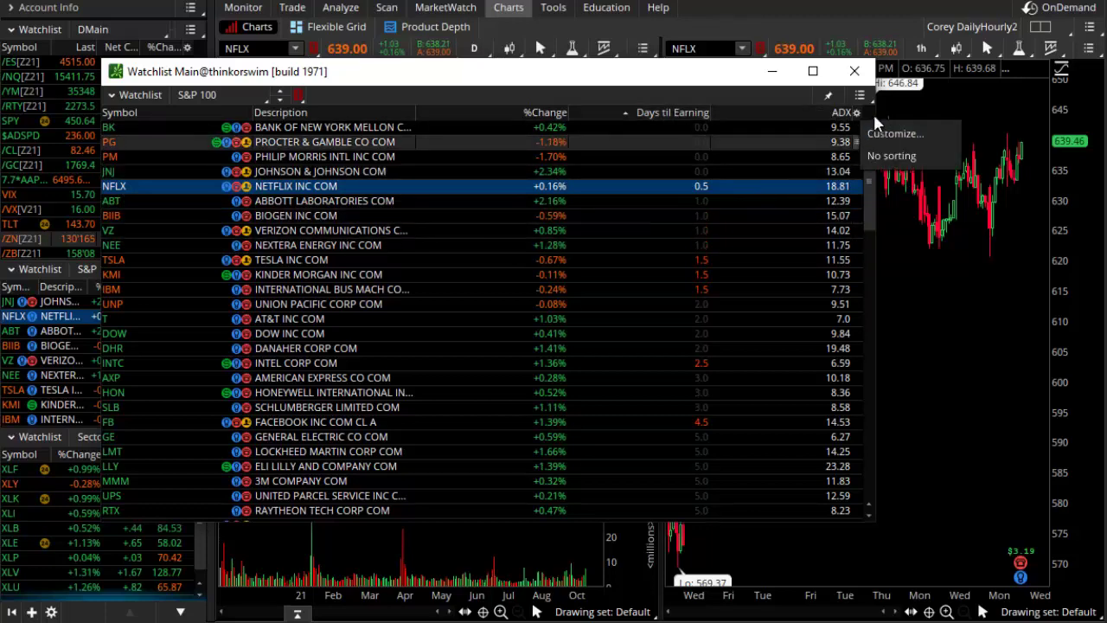
left_click(895, 133)
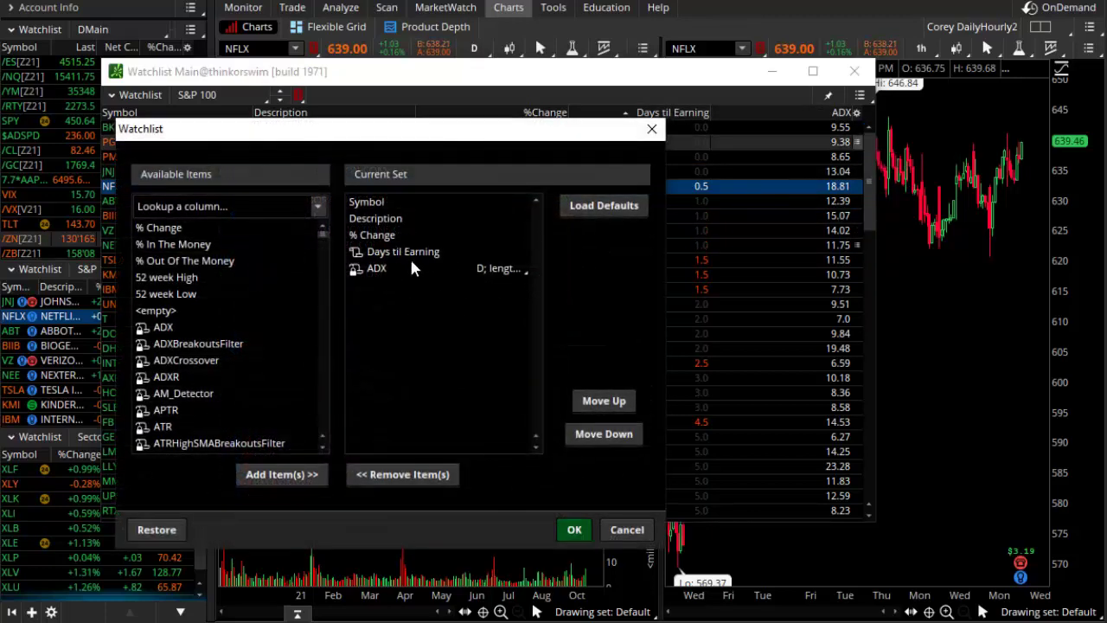
Remove ADX from the watchlist's current column set and confirm with OK
left_click(381, 269)
left_click(432, 478)
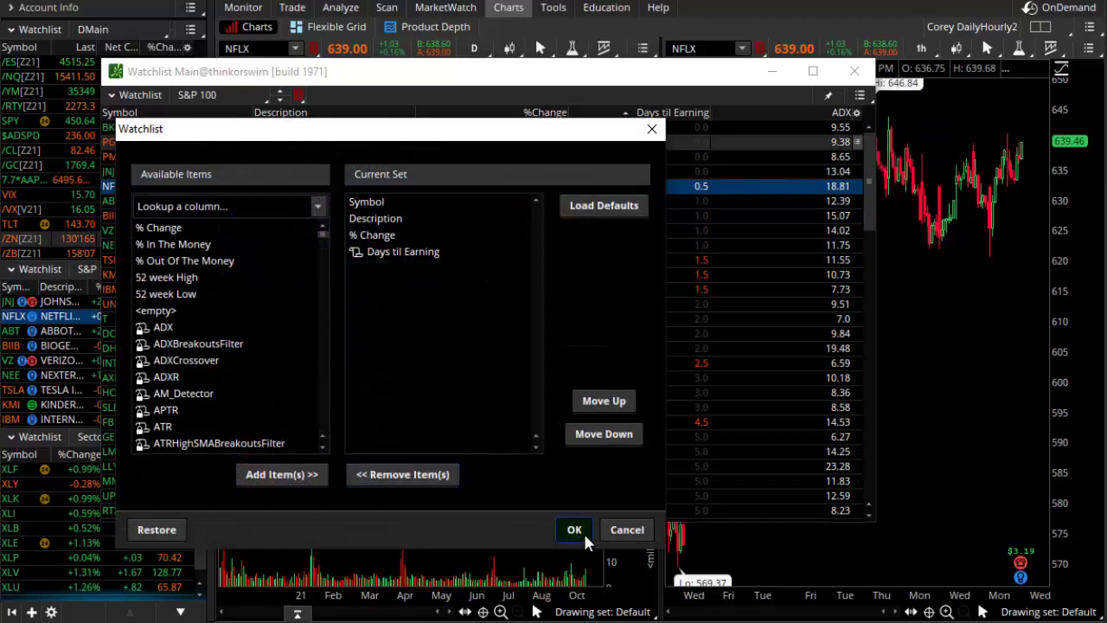
left_click(575, 529)
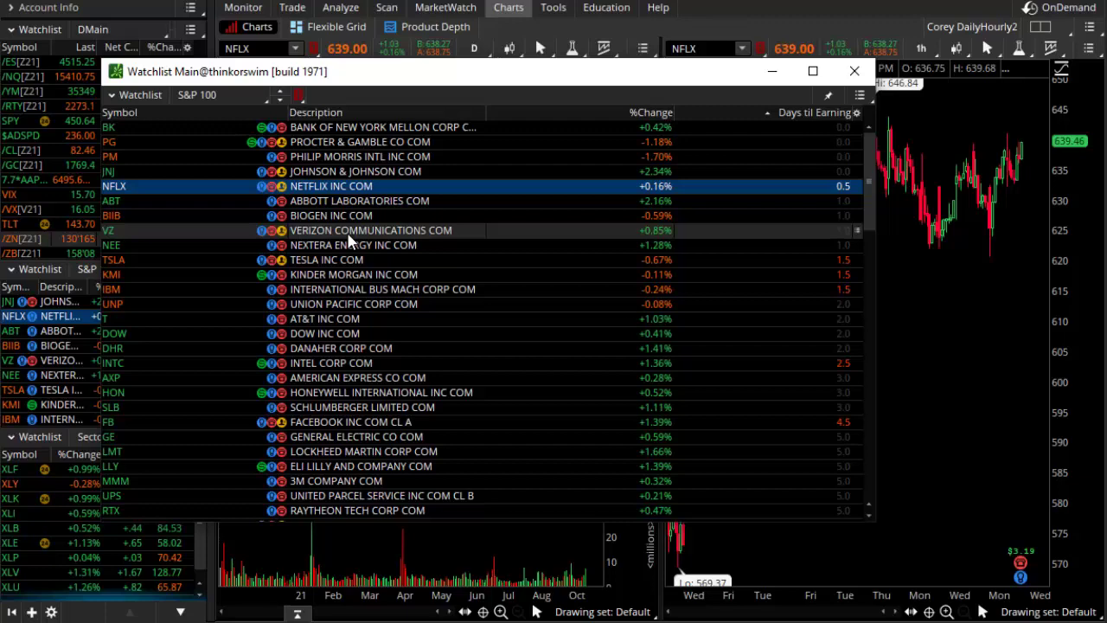
Close the floating Watchlist Main window to reveal the NFLX daily and hourly charts
left_click(856, 72)
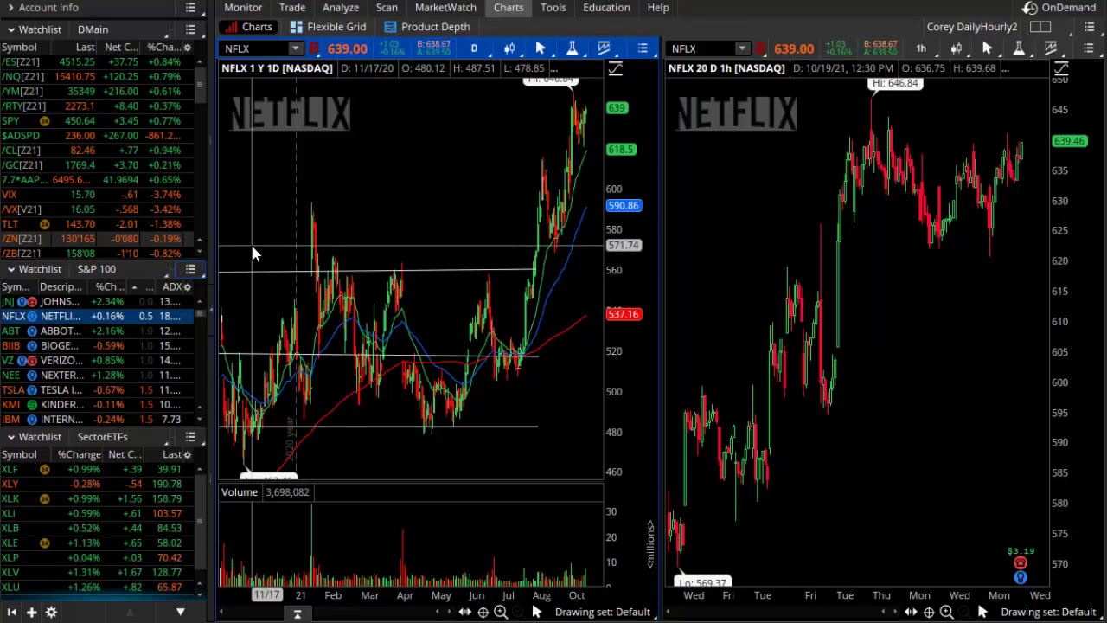
scroll(135, 396, "down", 2)
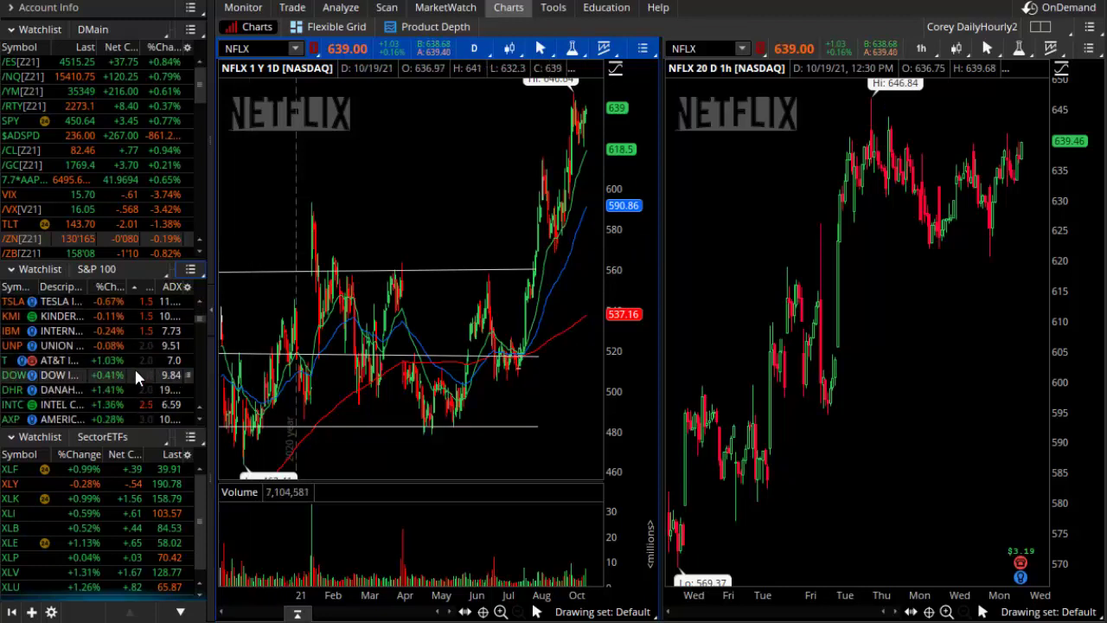